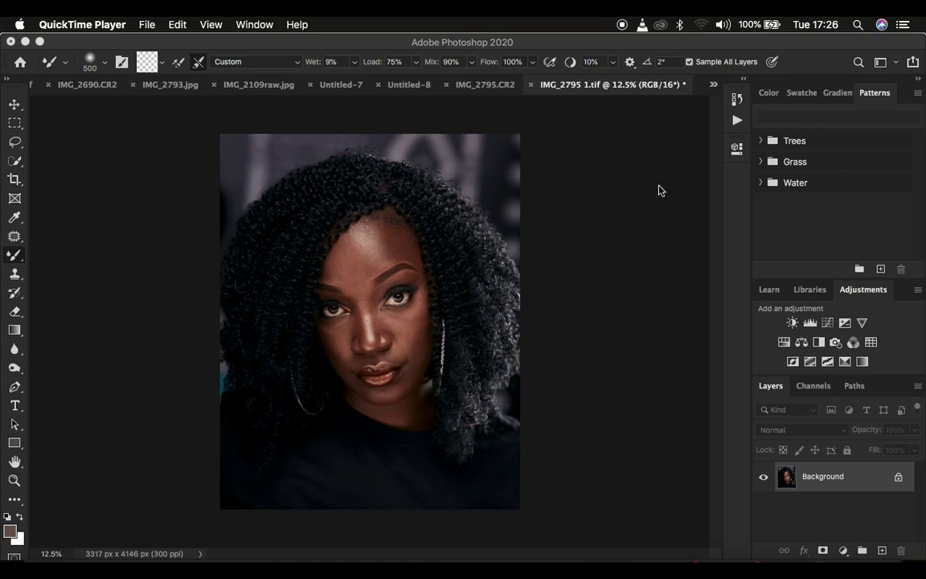
Step: Turn off Sample All Layers for the Mixer Brush and run the FS 16 BIT action with a Gaussian Blur radius of 7.0 pixels
click(595, 171)
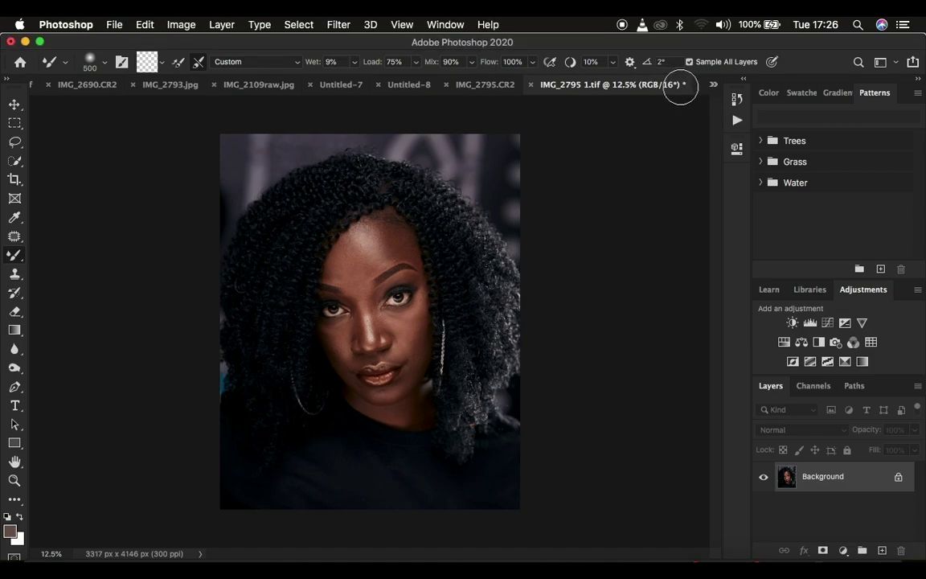
click(689, 62)
click(737, 121)
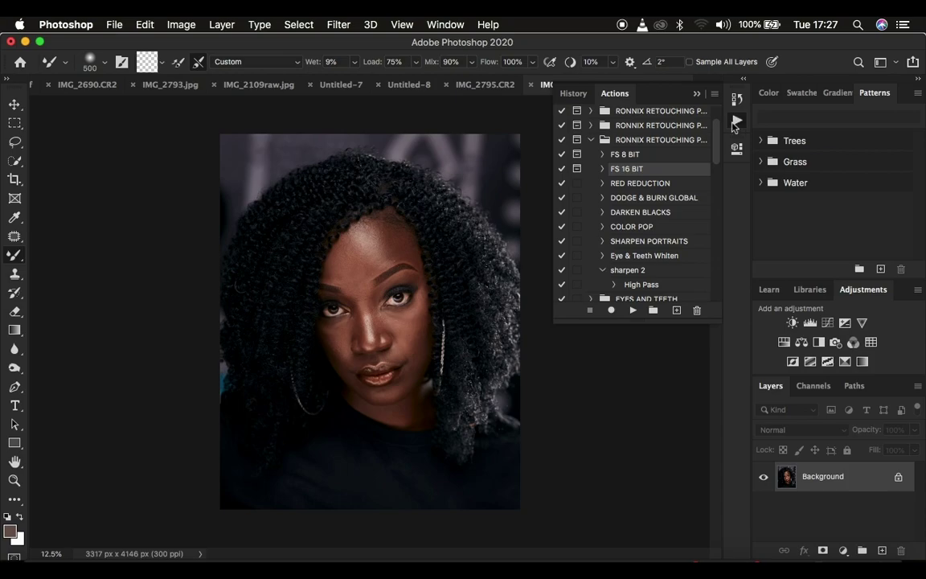
click(632, 310)
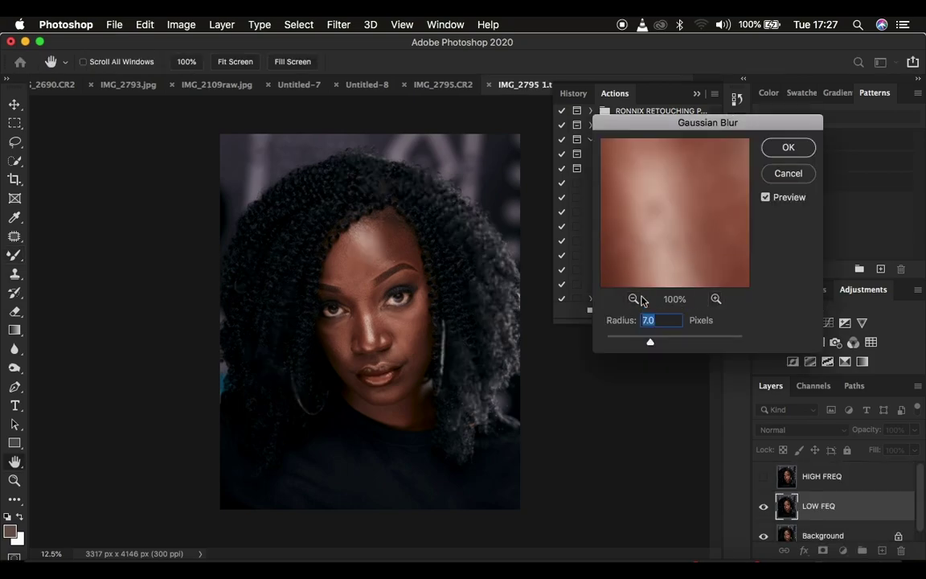
click(632, 299)
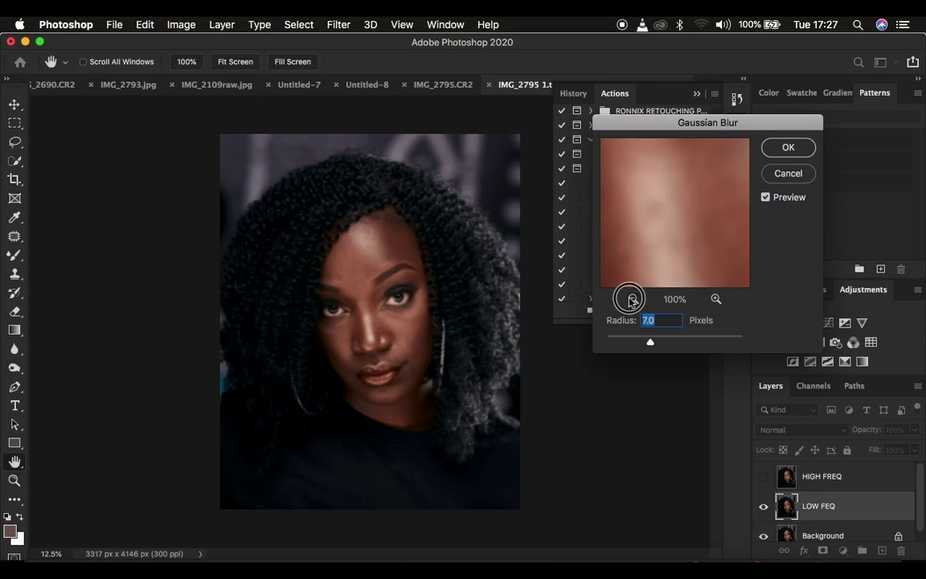
click(632, 299)
drag(681, 213, 695, 277)
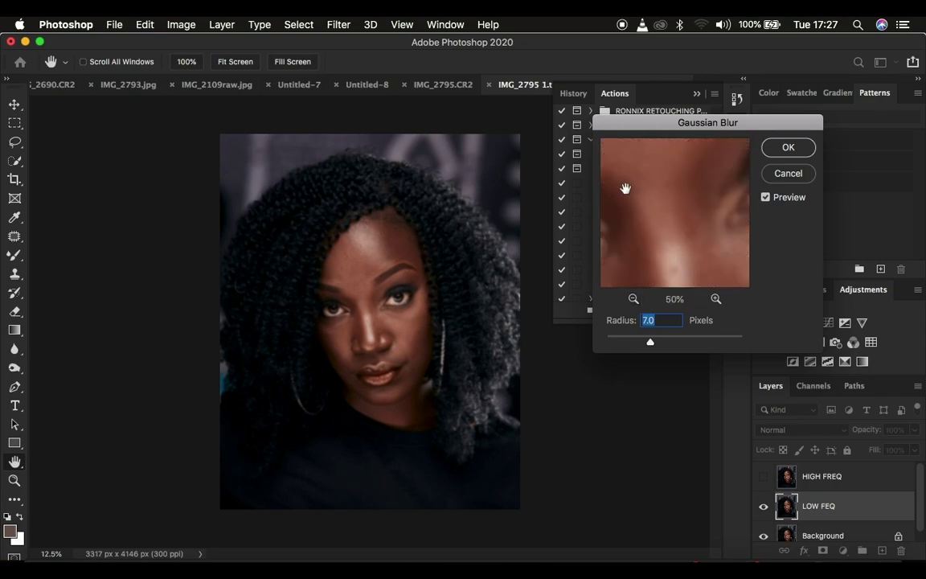
click(786, 147)
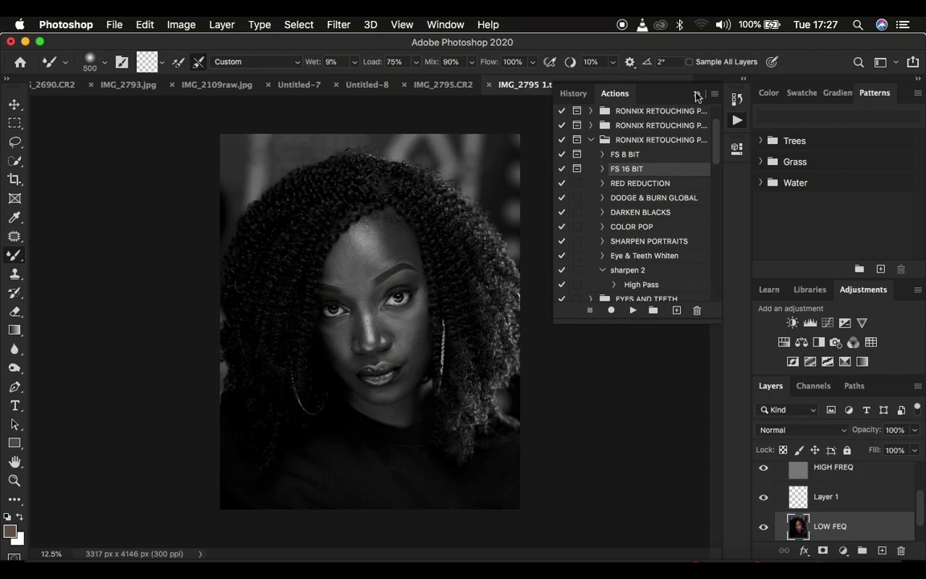
click(697, 96)
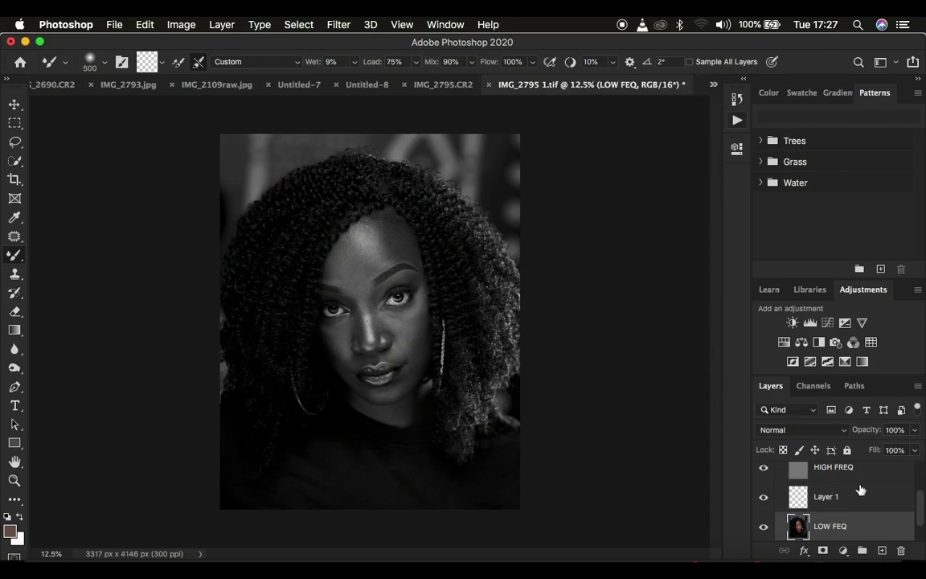
Step: Hide the Black & White 1 adjustment layer in the FREQ SEP 16 BIT group
scroll(859, 489, up, 2)
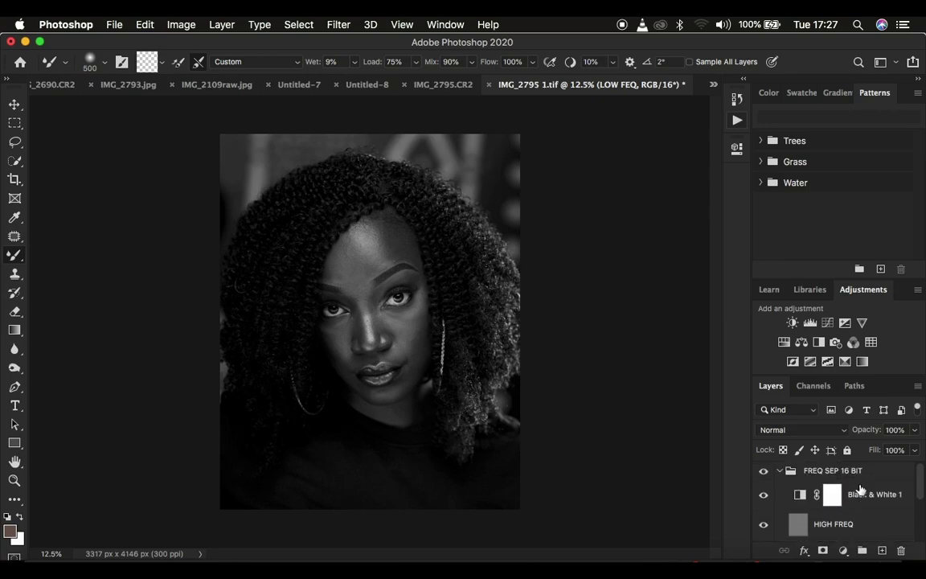
scroll(860, 490, down, 3)
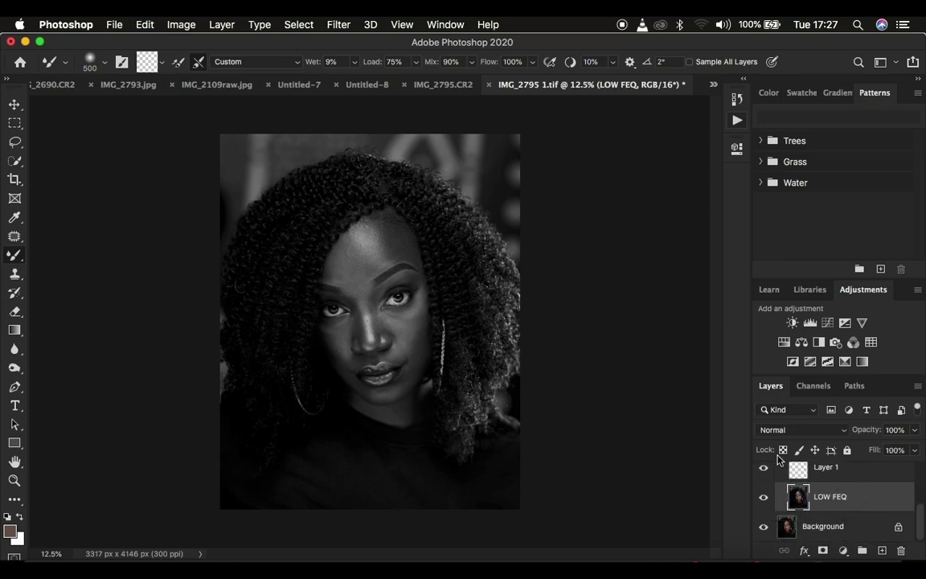
scroll(836, 473, up, 3)
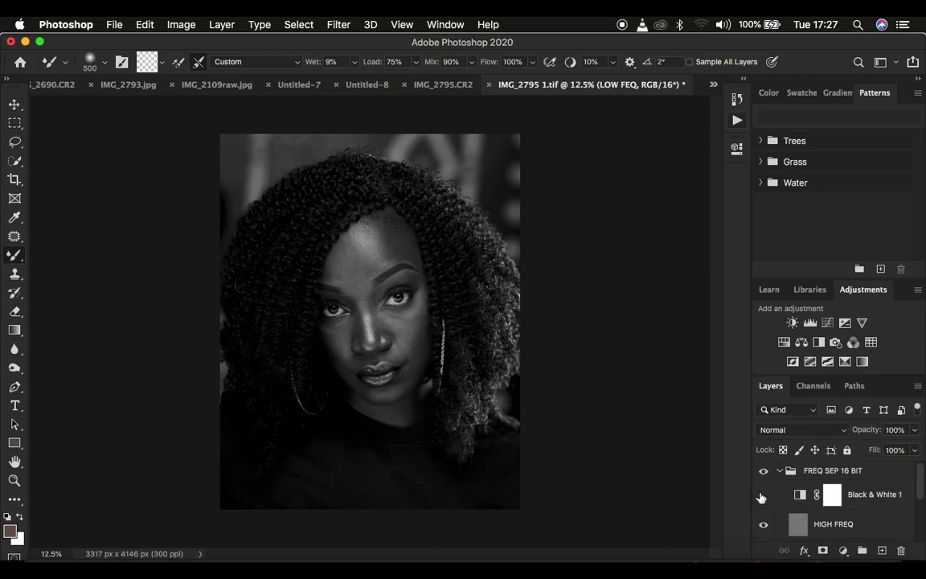
click(762, 495)
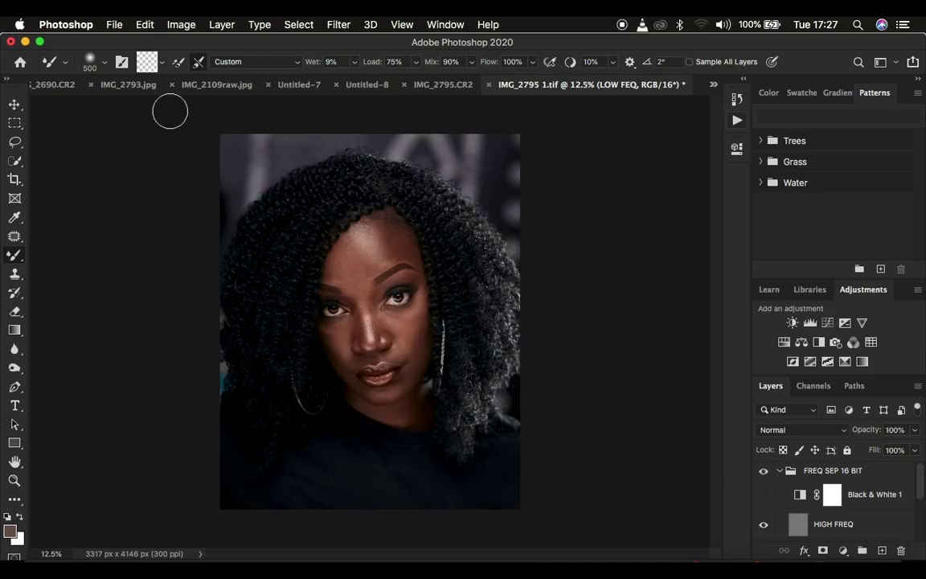
Step: Examine the Mixer Brush's tip size and hardness, its tool variants, and its brush load and cleaning options
click(97, 63)
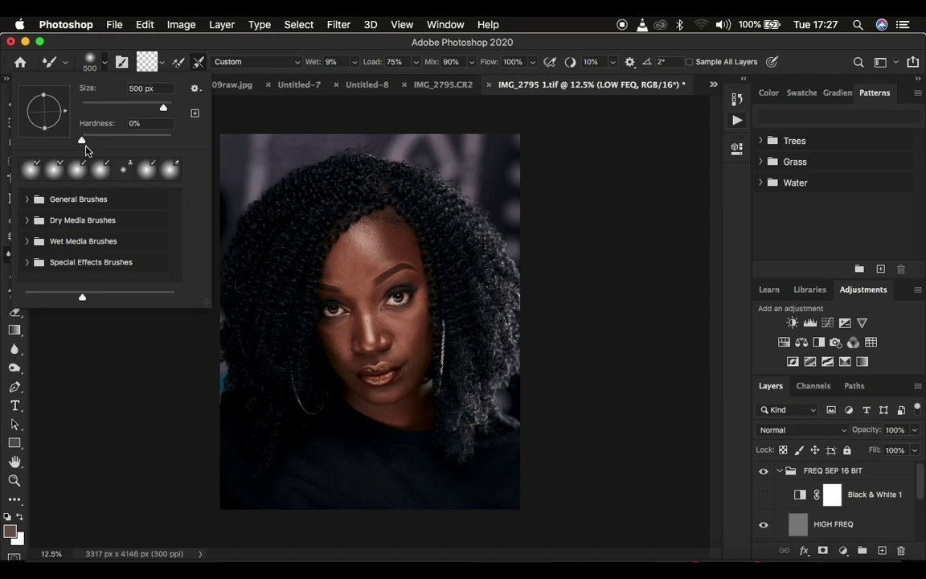
click(94, 64)
right_click(13, 258)
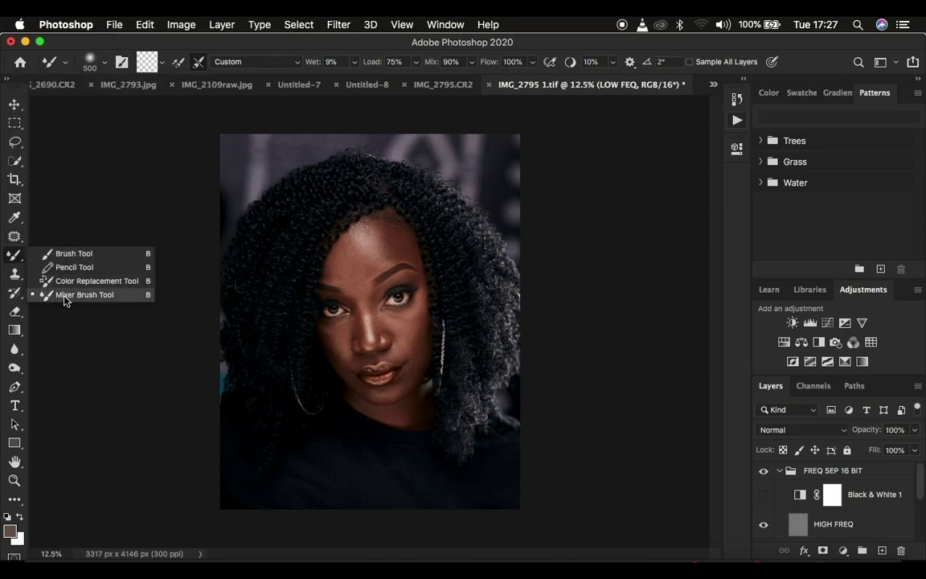
click(84, 174)
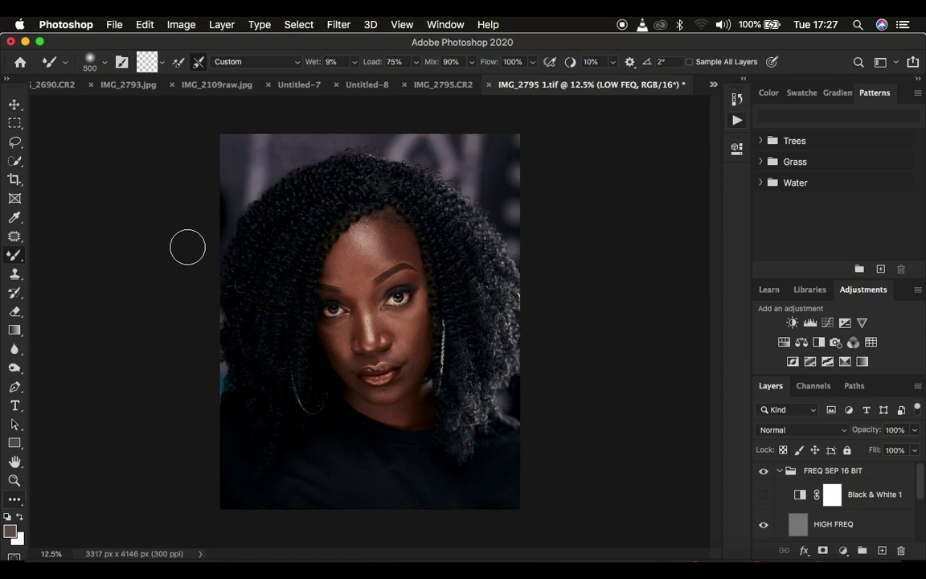
click(104, 65)
click(104, 64)
click(104, 65)
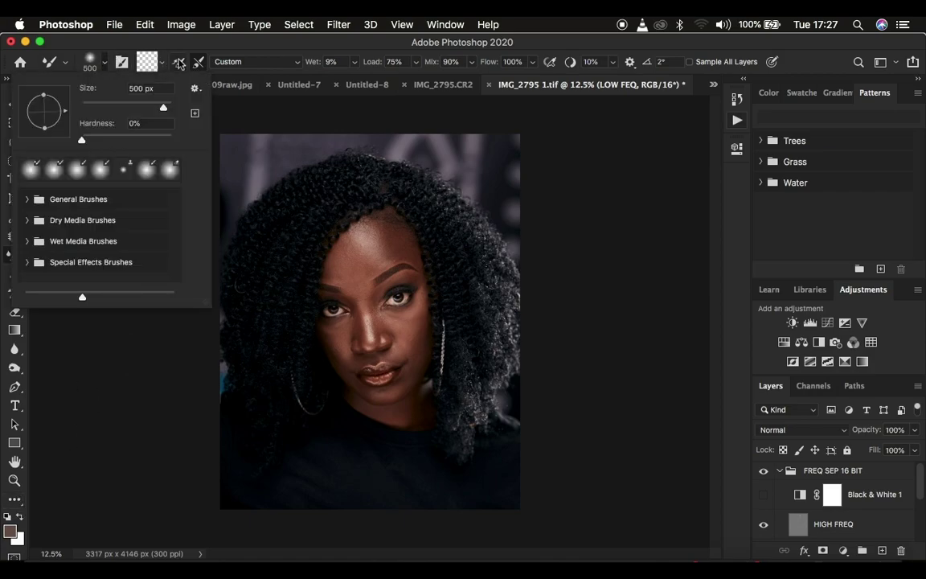
click(161, 62)
click(165, 88)
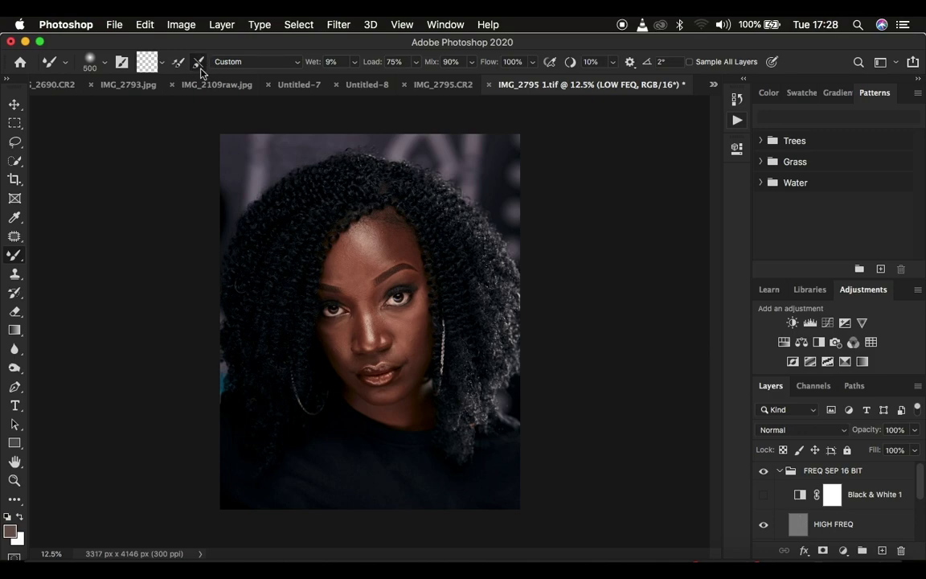
click(201, 62)
key(Caps_Lock)
key(Caps_Lock)
key(Caps_Lock)
key(Caps_Lock)
Step: Turn on Sample All Layers for the Mixer Brush with the LOW FEQ layer active
scroll(861, 502, down, 3)
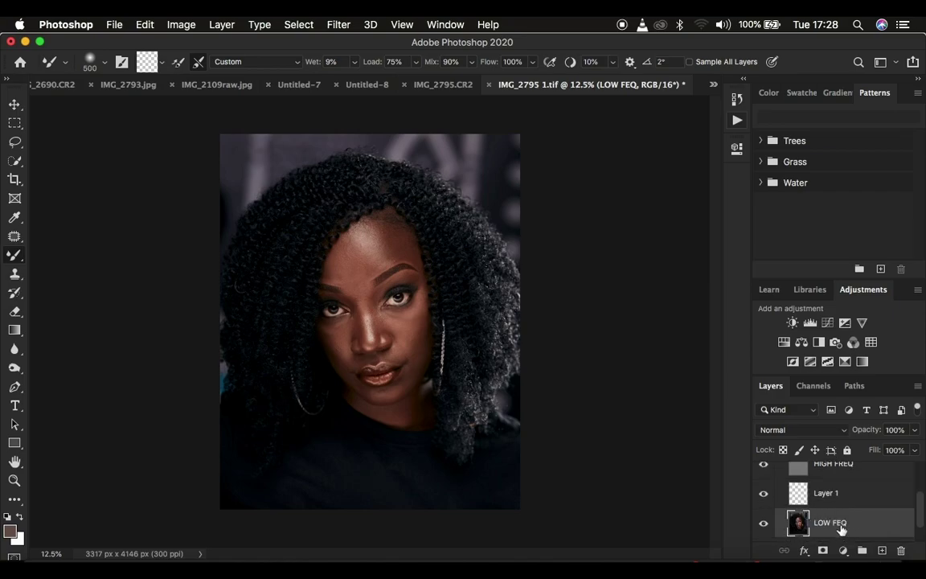
click(689, 63)
scroll(840, 482, up, 1)
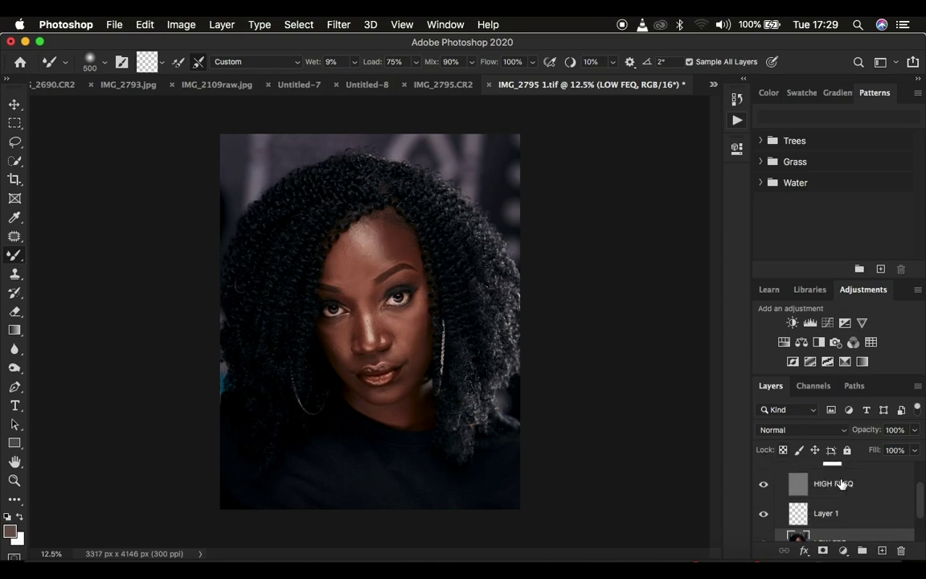
scroll(842, 483, up, 2)
scroll(841, 483, down, 4)
scroll(840, 483, up, 1)
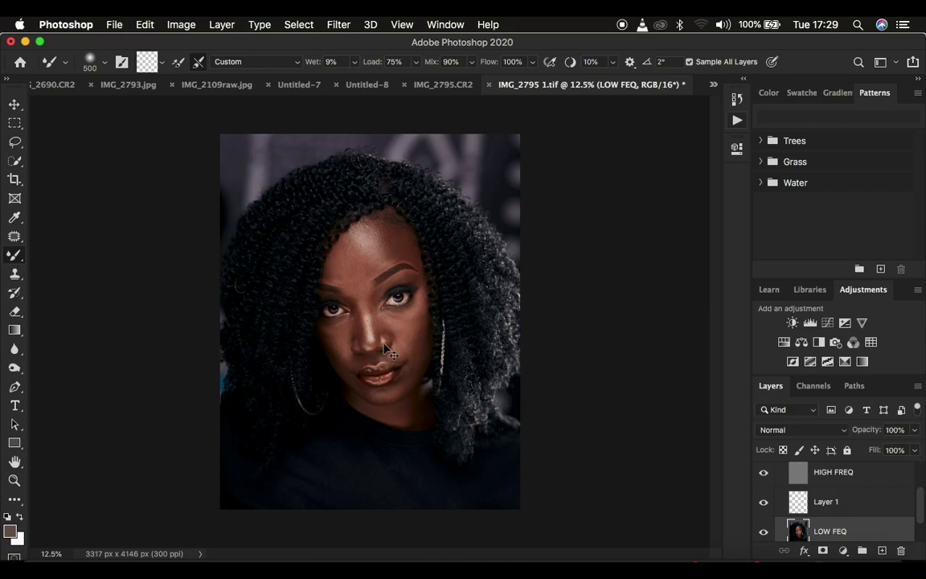
Step: Try to blend the forehead skin on the LOW FEQ layer with a 300 px Mixer Brush, and undo the strokes
key(super+equal)
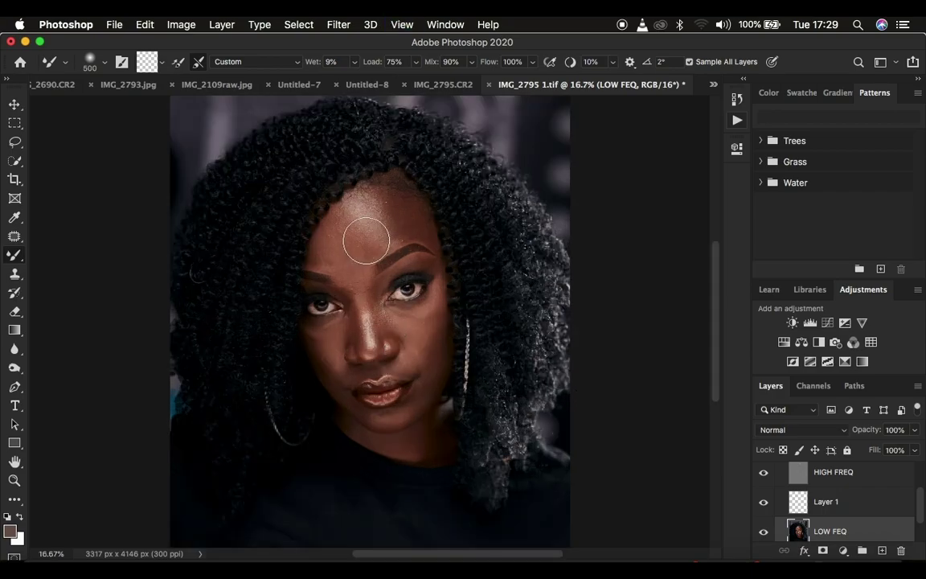
key(bracketleft)
key(bracketleft)
drag(351, 224, 354, 254)
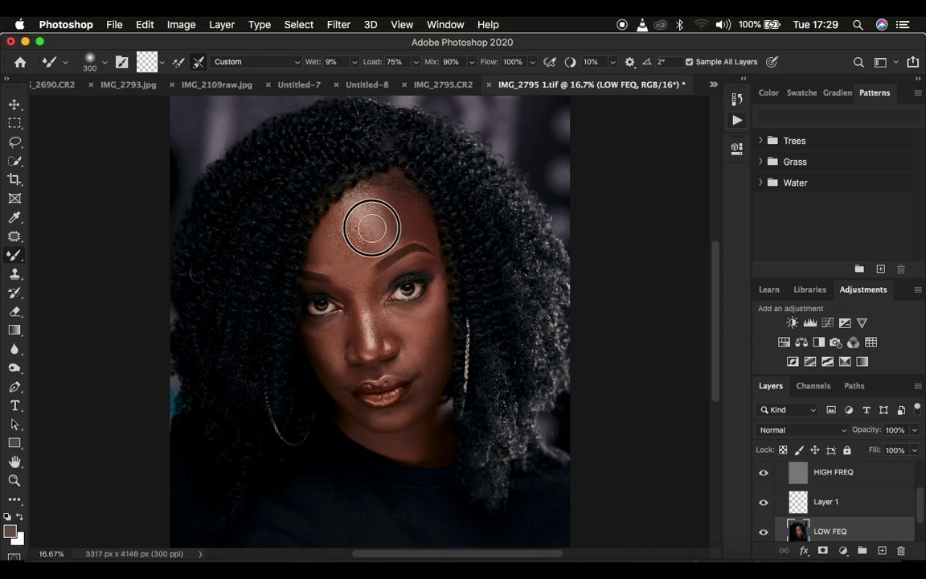
key(bracketleft)
drag(369, 255, 336, 242)
mouse_move(337, 245)
mouse_down()
mouse_move(362, 247)
mouse_move(379, 224)
mouse_up()
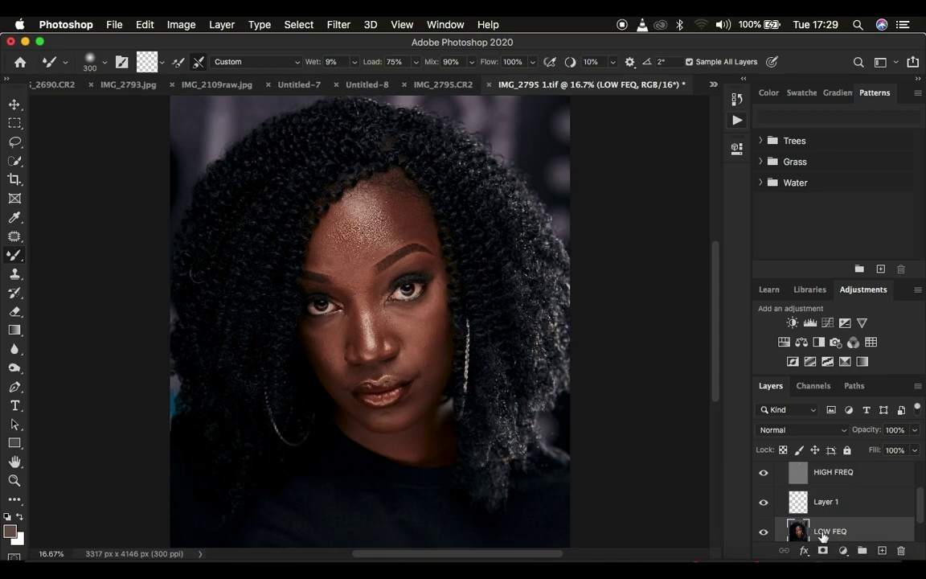
key(super+z)
key(super+z)
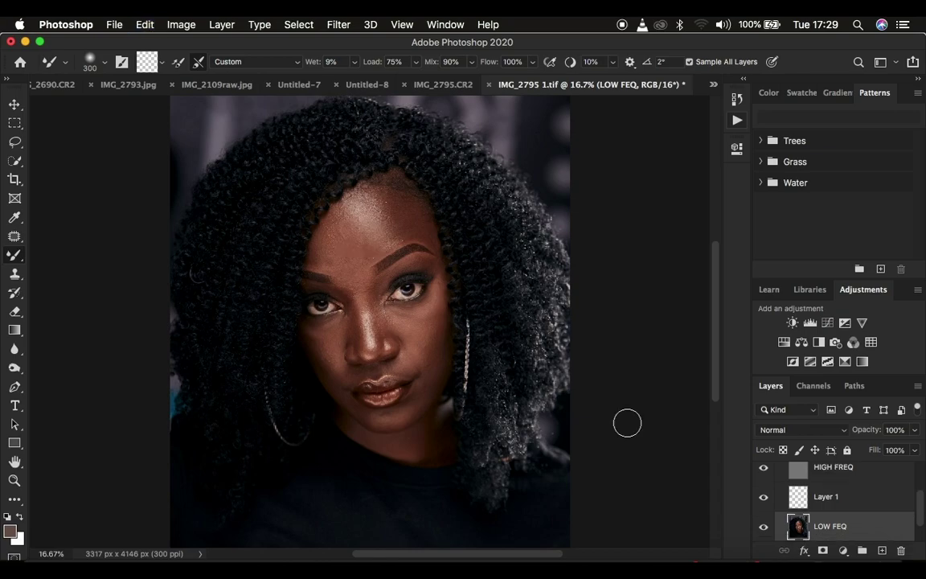
Step: Turn off Sample All Layers for the Mixer Brush and hide the HIGH FREQ layer
click(690, 63)
scroll(860, 492, up, 2)
click(763, 524)
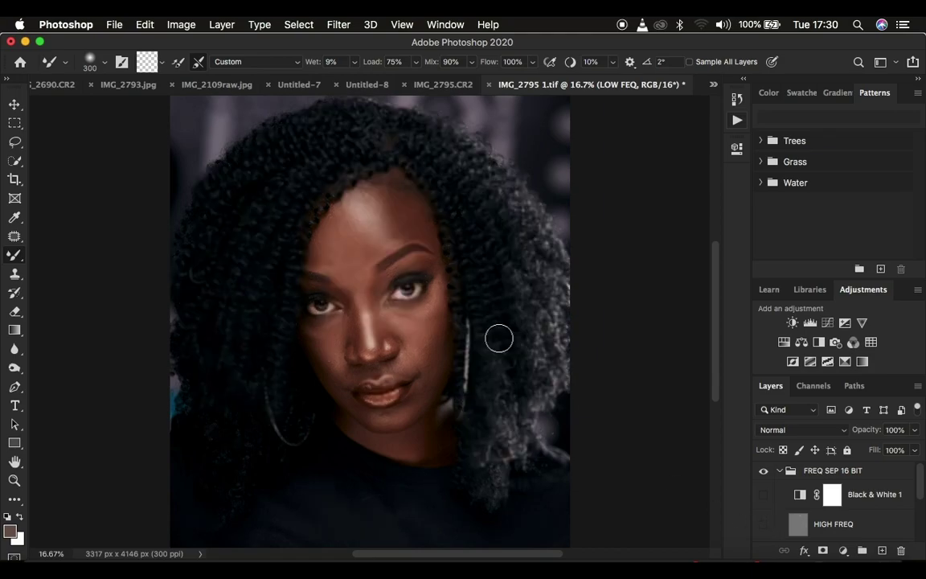
Step: Blend the forehead skin on the LOW FEQ layer with a 250 px Mixer Brush, and show the HIGH FREQ layer again
key(bracketleft)
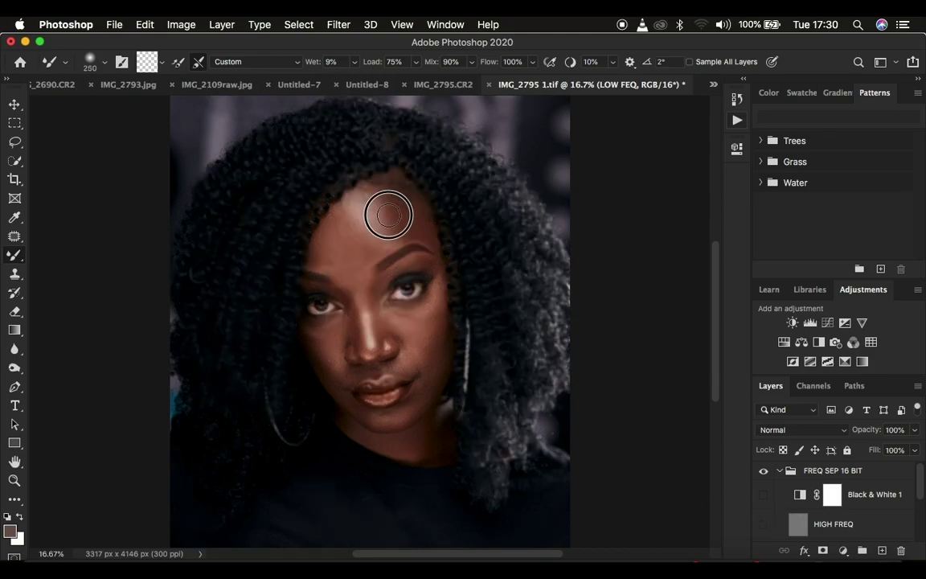
mouse_move(393, 209)
mouse_down()
mouse_move(396, 235)
mouse_move(417, 230)
mouse_move(428, 240)
mouse_move(390, 212)
mouse_move(354, 228)
mouse_move(359, 199)
mouse_move(364, 212)
mouse_move(383, 210)
mouse_move(376, 205)
mouse_move(341, 230)
mouse_move(342, 219)
mouse_move(328, 244)
mouse_move(322, 238)
mouse_move(332, 226)
mouse_move(323, 257)
mouse_move(337, 263)
mouse_move(377, 251)
mouse_move(338, 225)
mouse_move(376, 189)
mouse_move(390, 214)
mouse_move(410, 223)
mouse_move(374, 210)
mouse_move(364, 226)
mouse_move(342, 209)
mouse_move(330, 253)
mouse_move(314, 257)
mouse_move(347, 271)
mouse_move(389, 201)
mouse_move(401, 210)
mouse_move(372, 215)
mouse_move(388, 243)
mouse_move(359, 222)
mouse_move(362, 263)
mouse_up()
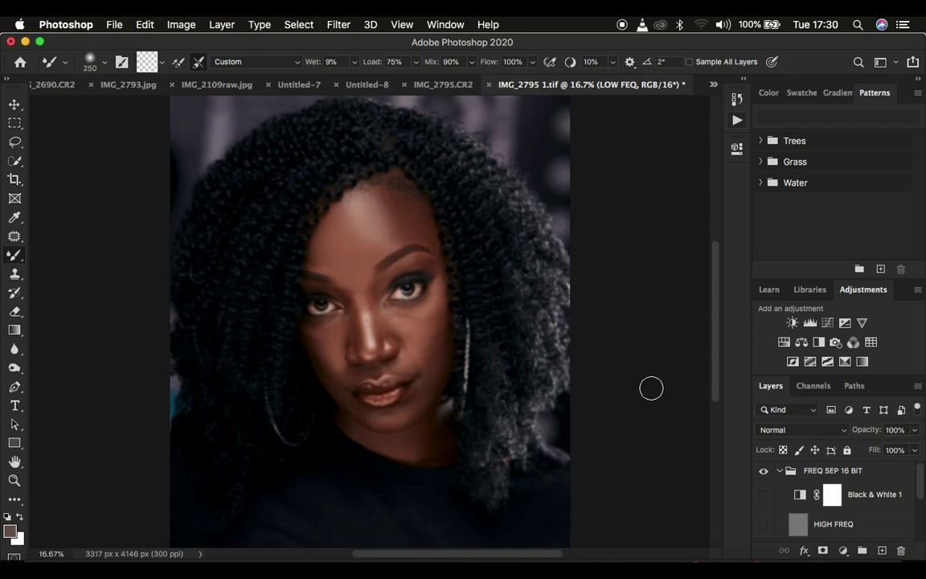
click(764, 526)
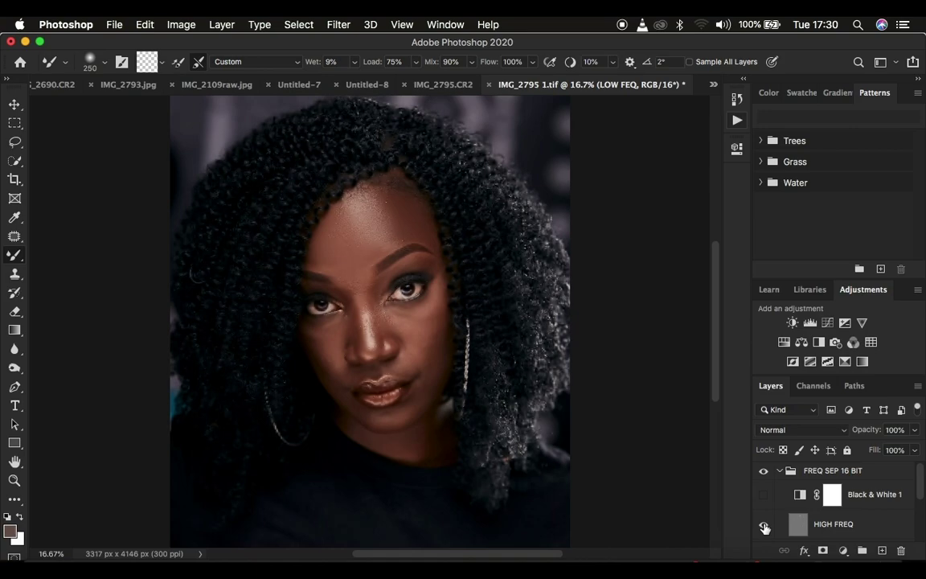
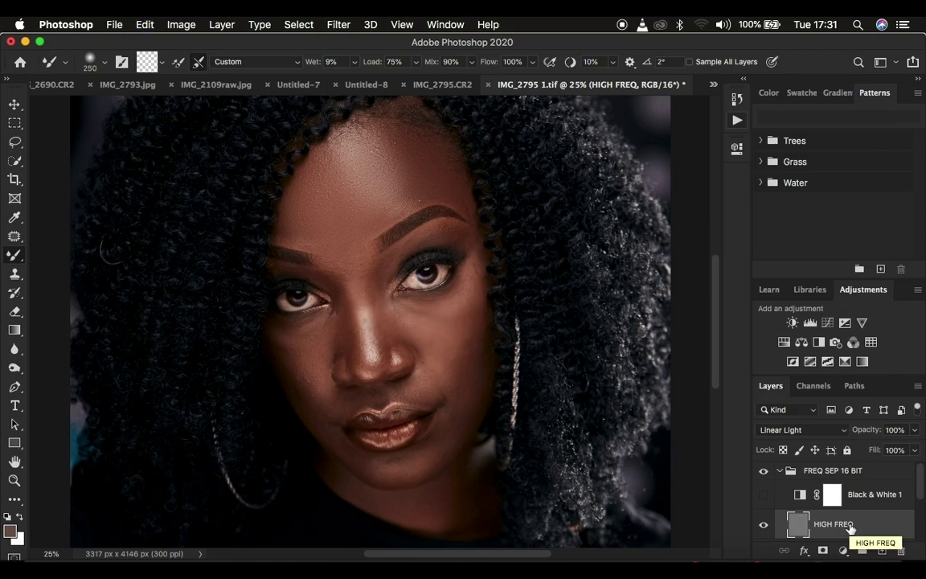
Step: Revert the image history to the first Layer Visibility state after the LOW FEQ strokes, discarding the Mixer Brush strokes on HIGH FREQ
key(super+z)
key(super+shift+z)
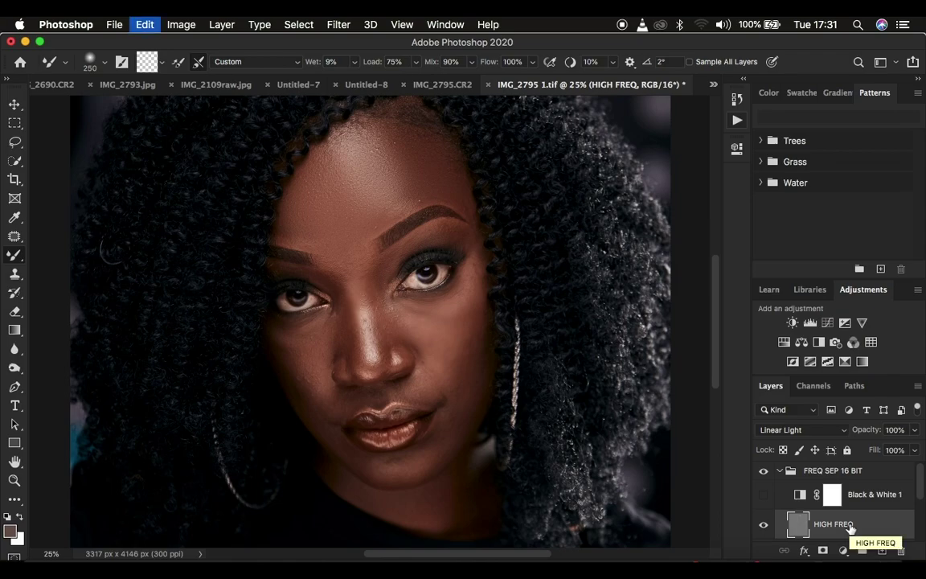
click(736, 120)
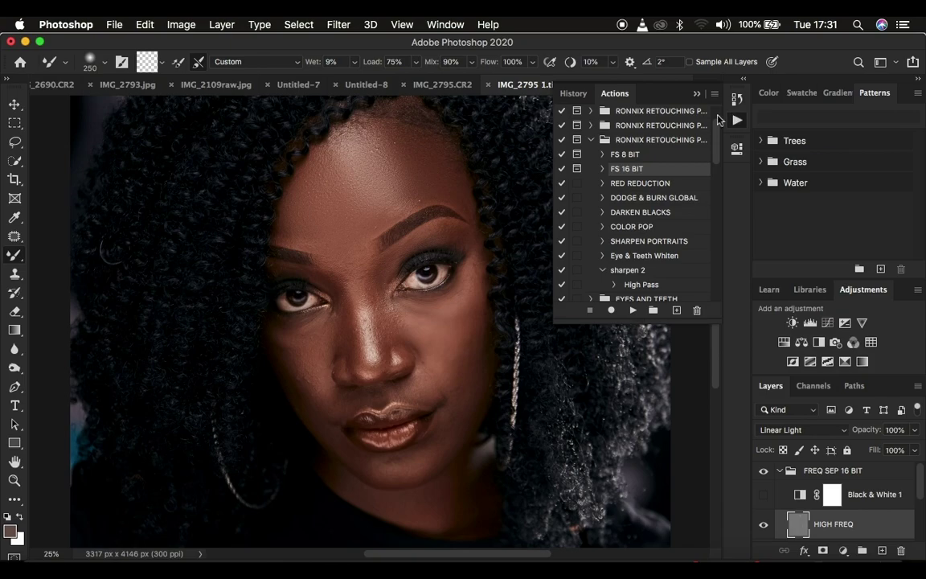
click(573, 94)
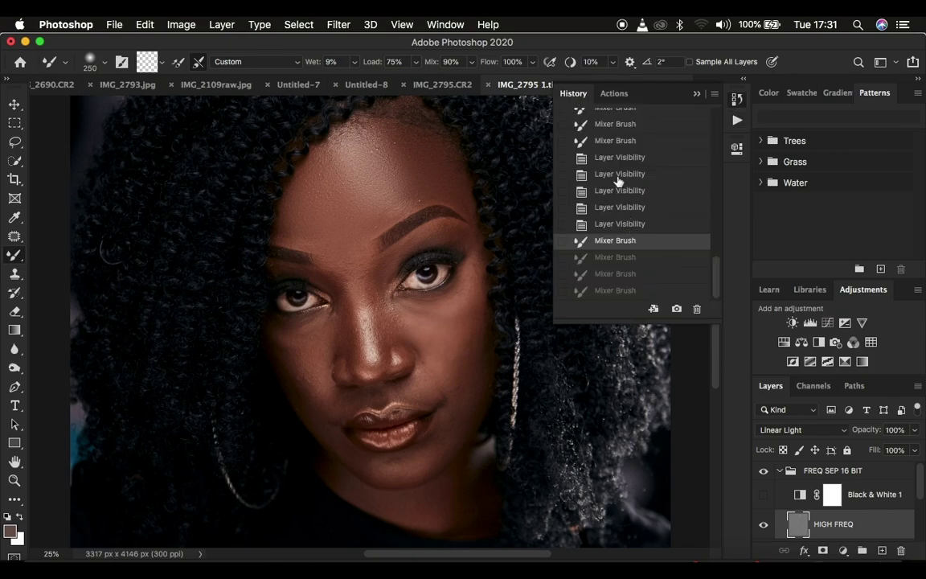
click(613, 141)
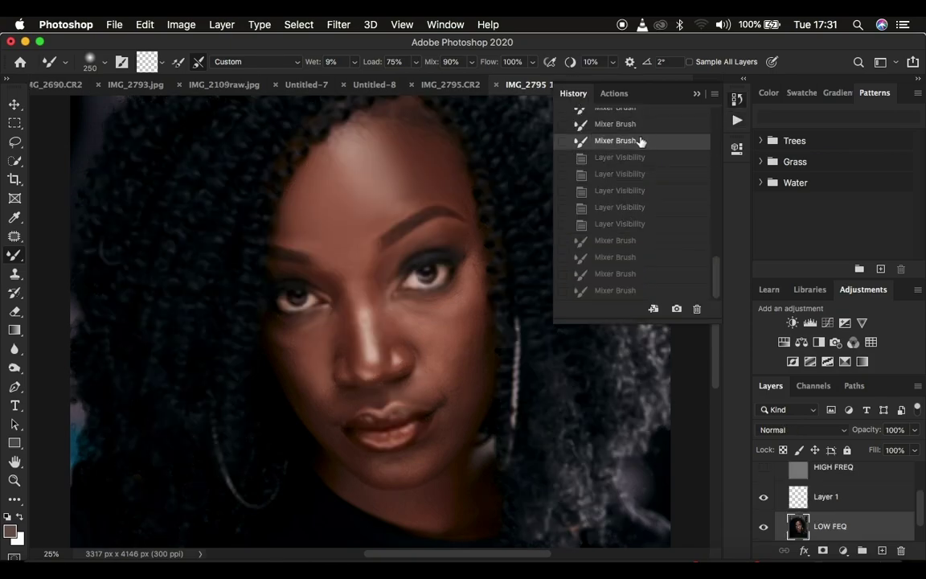
click(628, 157)
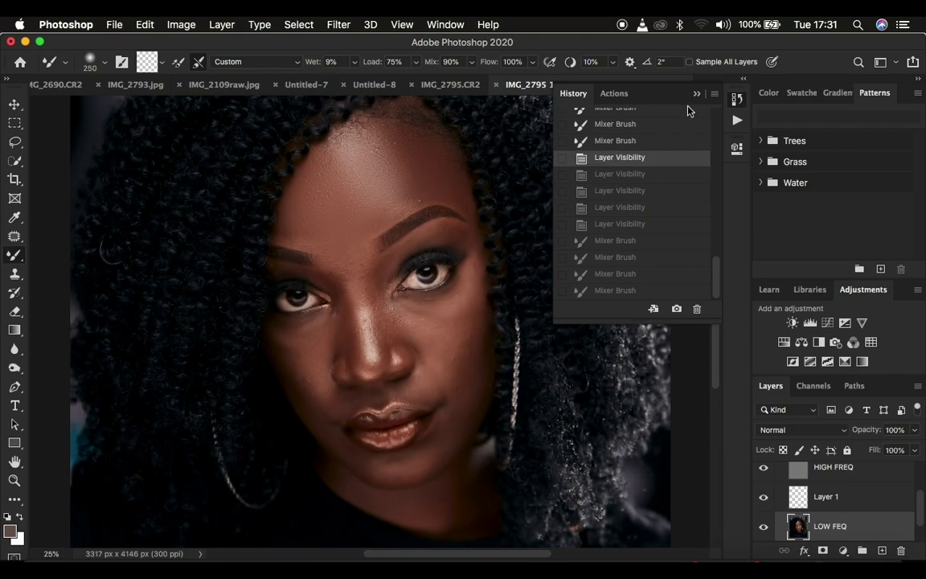
click(696, 94)
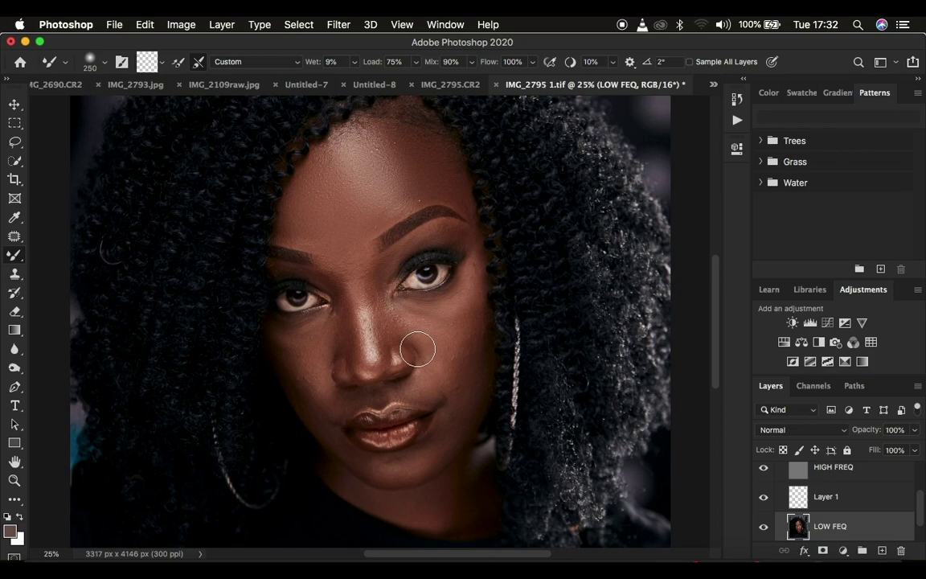
Step: Blend the skin of the cheek beside the nose on the LOW FEQ layer with a 900 px Mixer Brush, and undo the last stroke
key(bracketright)
key(bracketright)
key(bracketright)
key(bracketright)
key(bracketright)
key(bracketright)
key(bracketright)
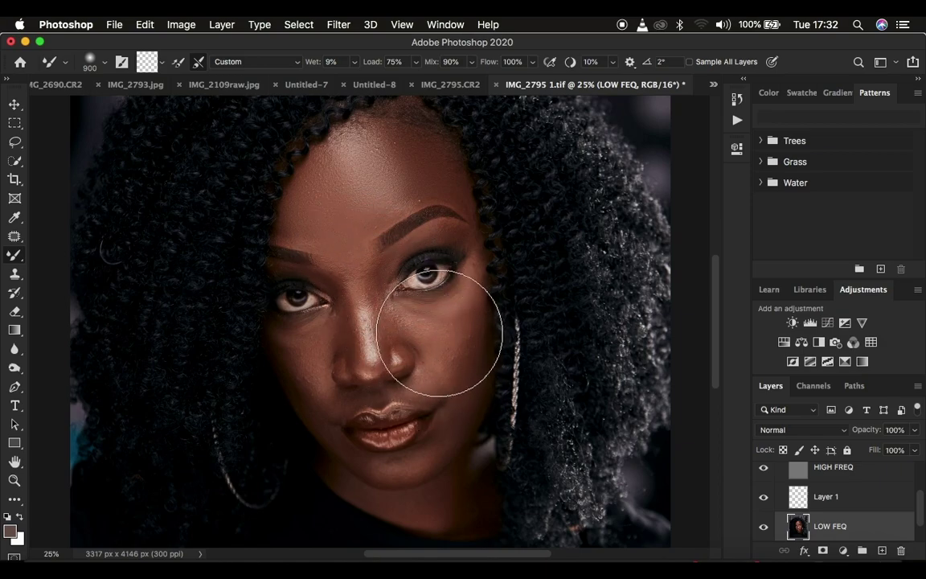
mouse_move(430, 350)
mouse_down()
mouse_move(492, 350)
mouse_move(405, 352)
mouse_move(430, 346)
mouse_move(428, 361)
mouse_up()
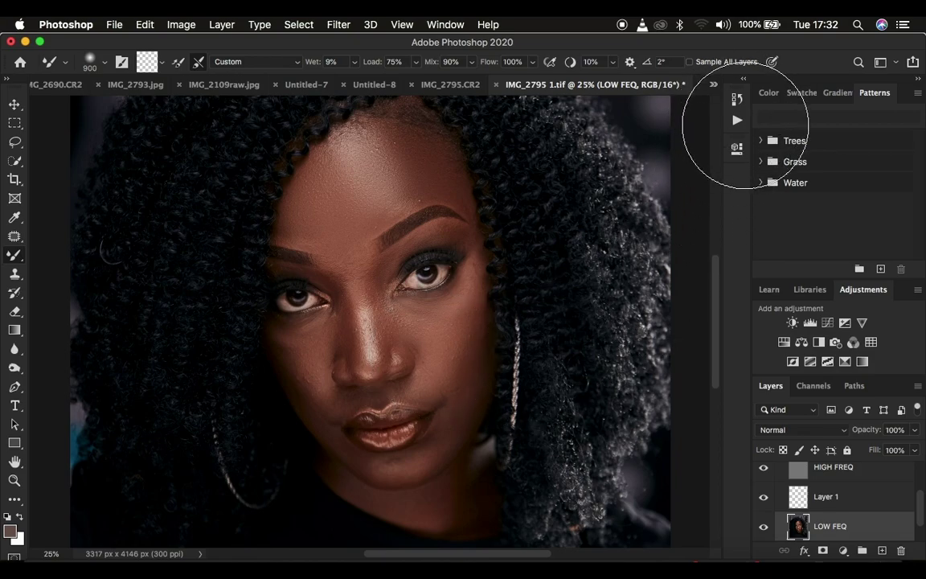
mouse_move(452, 318)
mouse_down()
mouse_move(397, 330)
mouse_move(426, 316)
mouse_up()
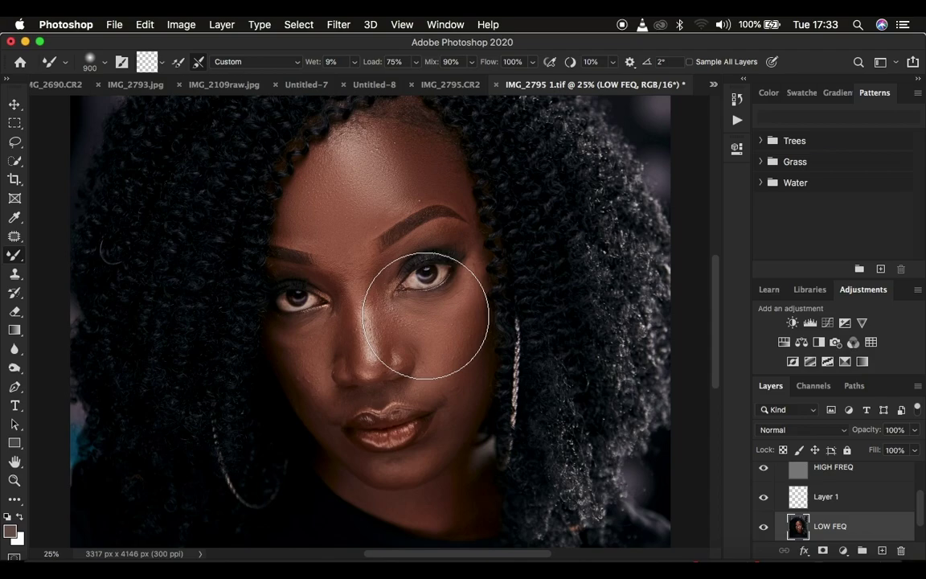
key(super+z)
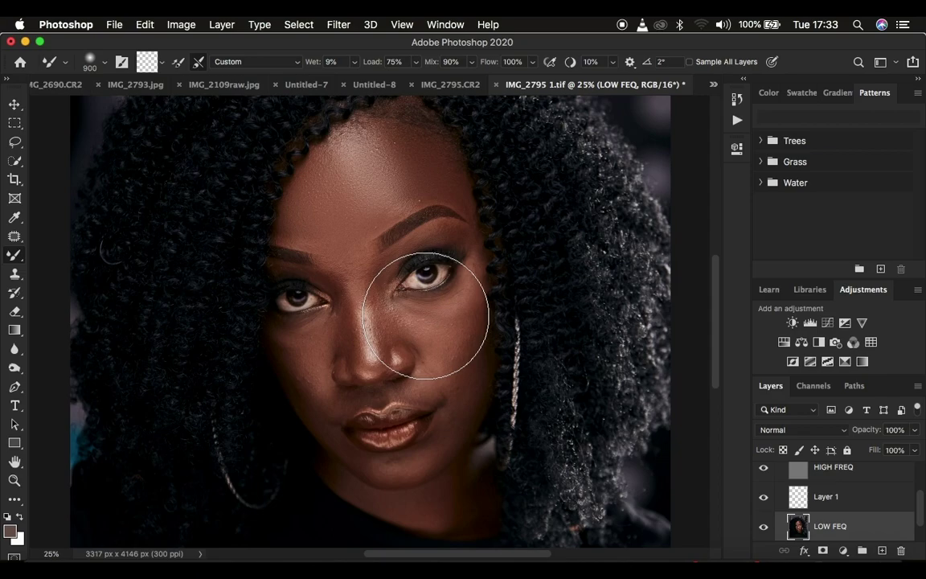
Step: Examine the retouched skin around the nose, eyes and cheeks up close at 66.7%, and check the whole portrait from a distance
key(super+minus)
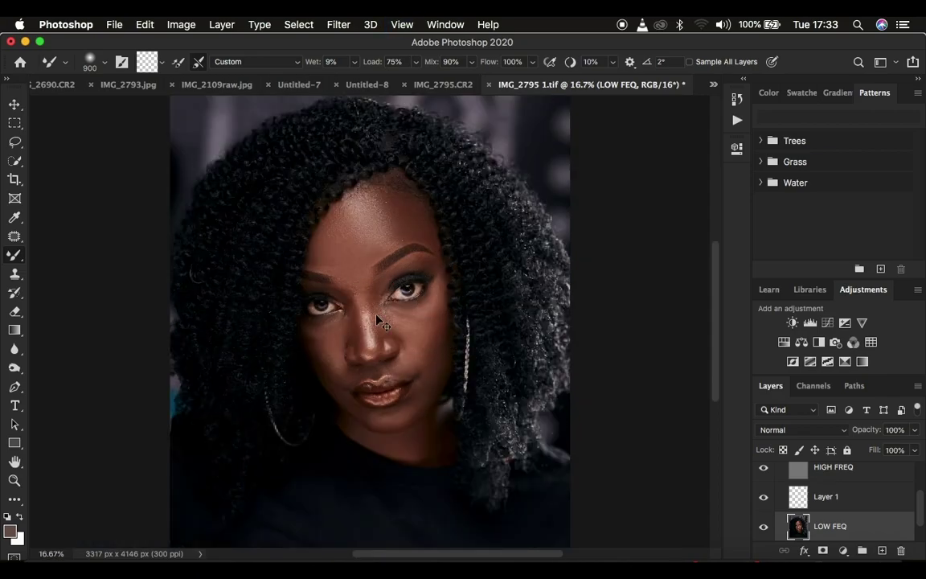
key(super+plus)
key(super+plus)
key(super+plus)
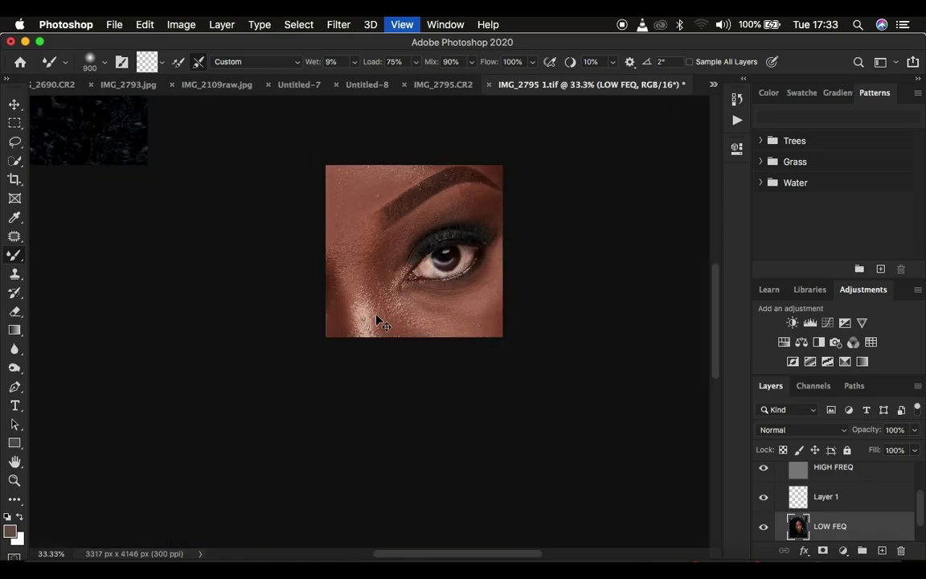
key(super+plus)
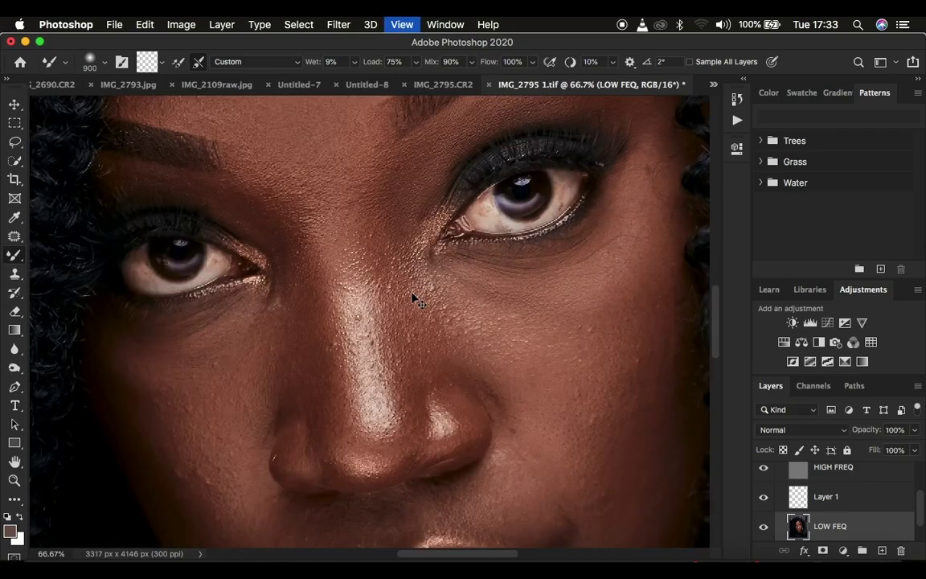
key(super+minus)
key(super+minus)
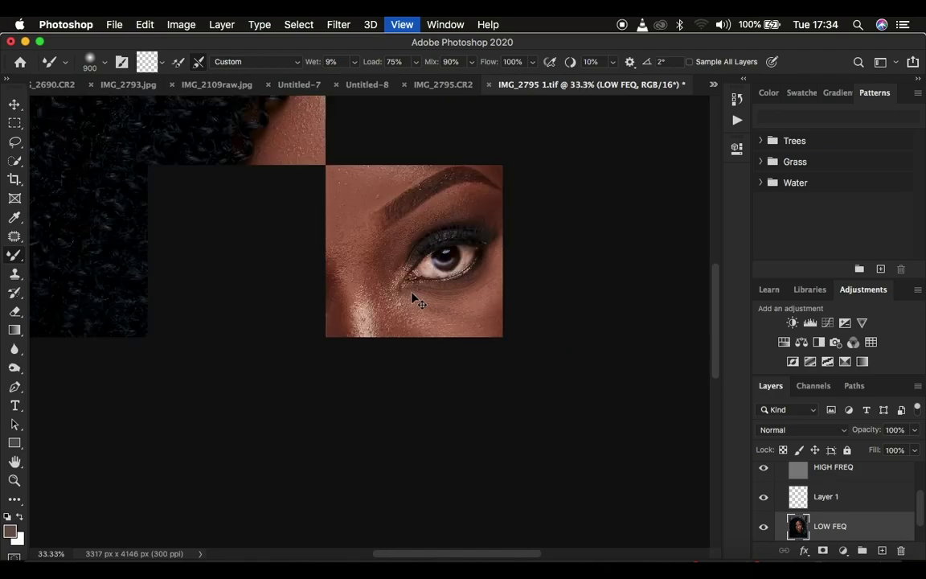
key(super+minus)
key(super+minus)
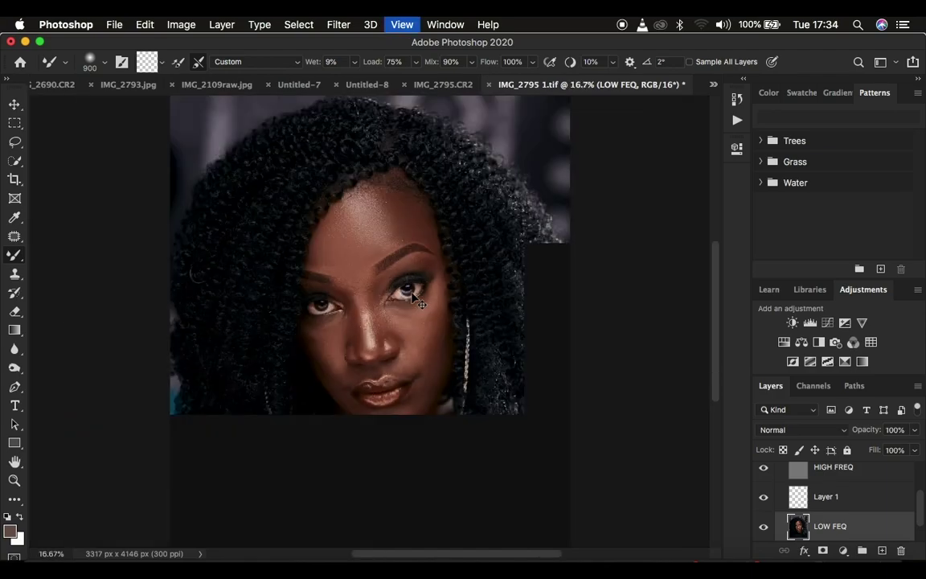
key(super+minus)
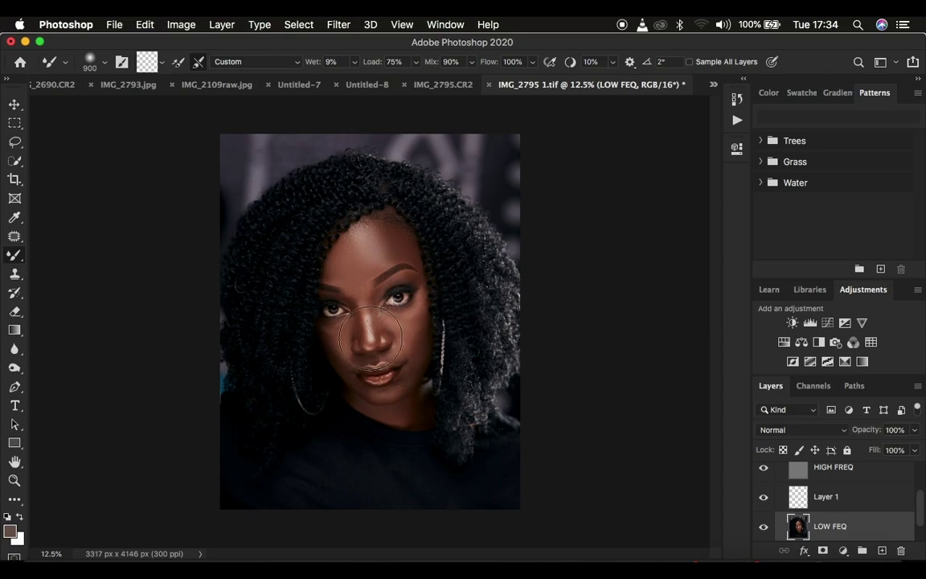
key(super+0)
key(super+plus)
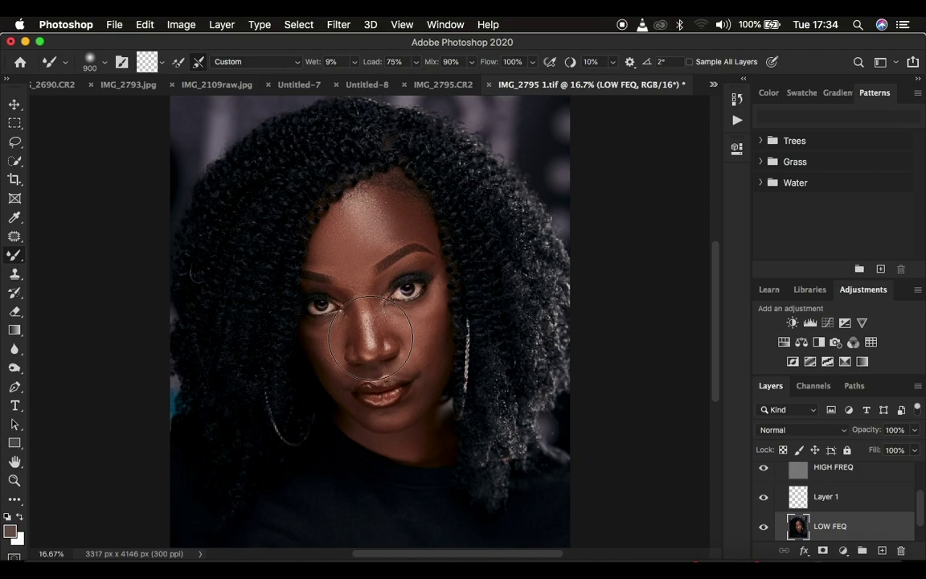